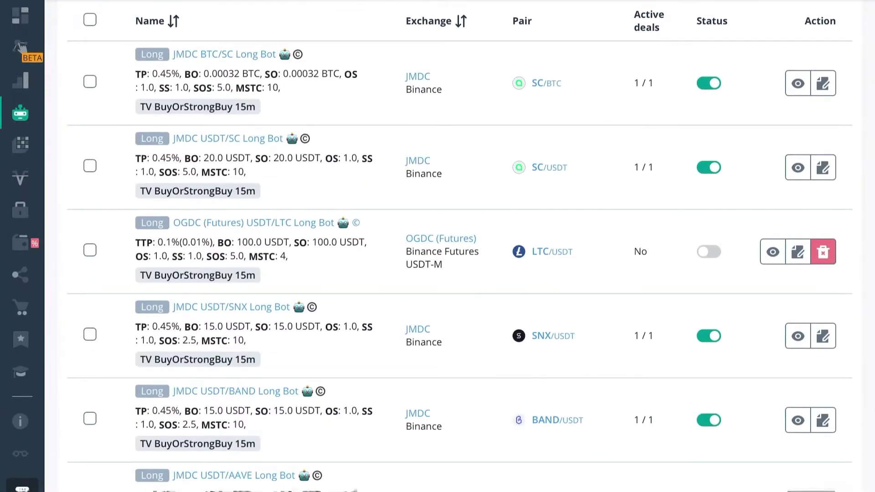
{"action": "scroll", "coordinate": [455, 246], "scroll_direction": "down", "scroll_amount": 3}
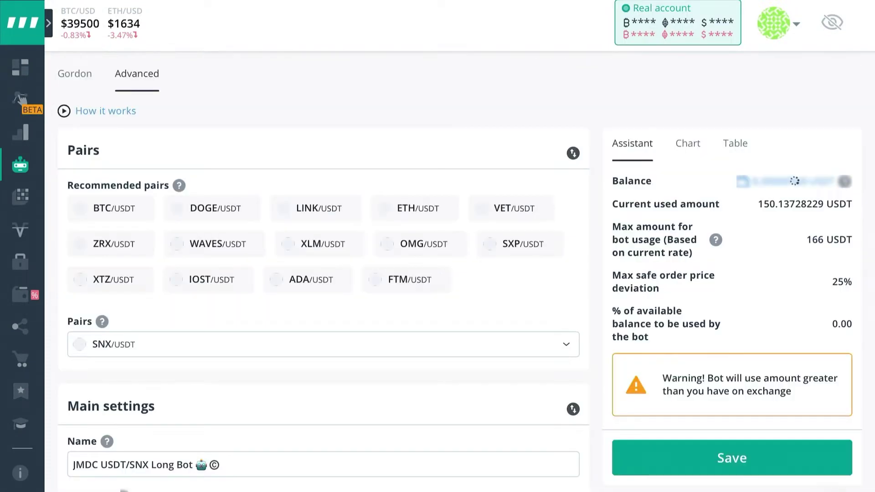
Step: Change the SNX bot's base and safety order sizes from 15 to 20 USDT and save it
{"action": "scroll", "coordinate": [319, 273], "scroll_direction": "down", "scroll_amount": 5}
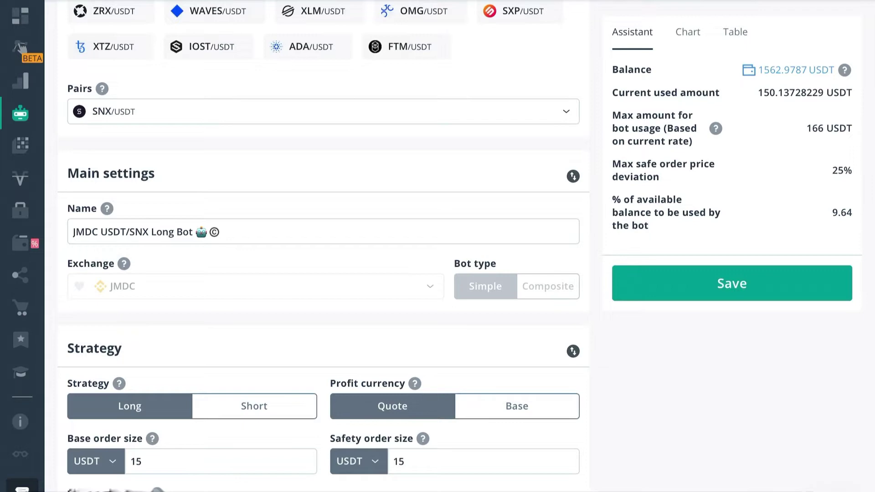
{"action": "scroll", "coordinate": [319, 273], "scroll_direction": "down", "scroll_amount": 3}
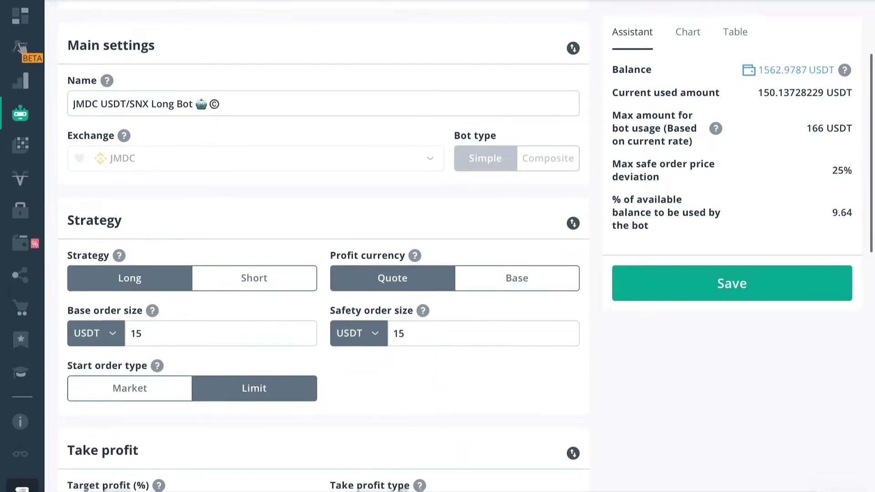
{"action": "left_click", "coordinate": [219, 334]}
{"action": "key", "text": "BackSpace"}
{"action": "key", "text": "BackSpace"}
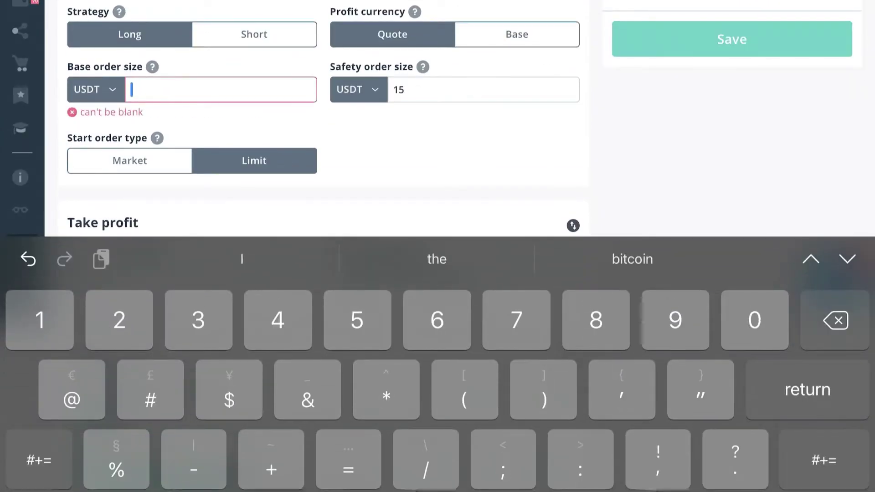
{"action": "type", "text": "20"}
{"action": "left_click", "coordinate": [483, 90]}
{"action": "key", "text": "BackSpace"}
{"action": "key", "text": "BackSpace"}
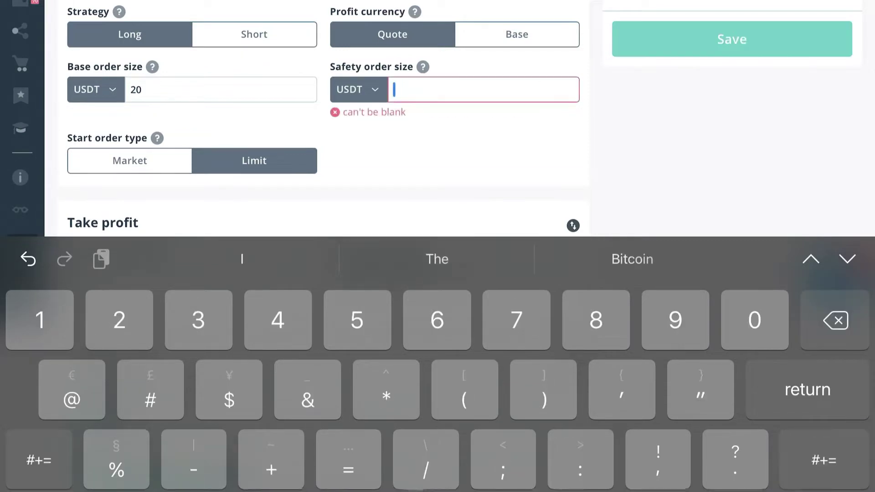
{"action": "type", "text": "20"}
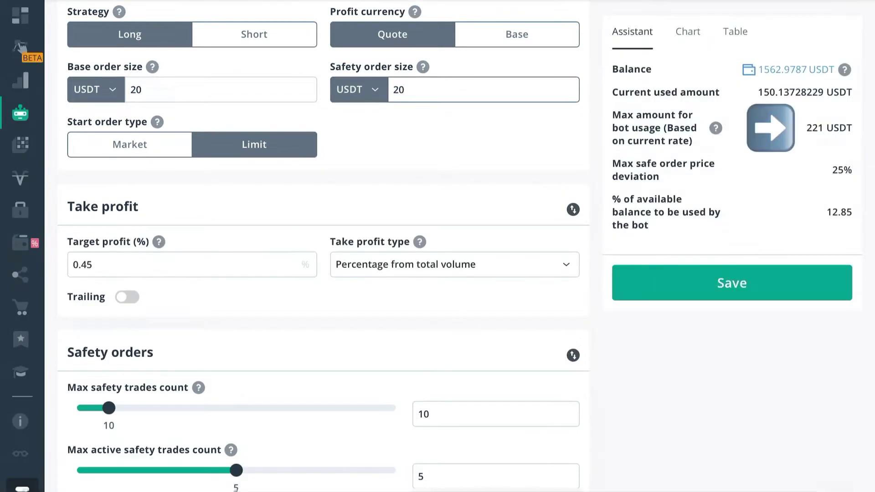
{"action": "left_click", "coordinate": [731, 282]}
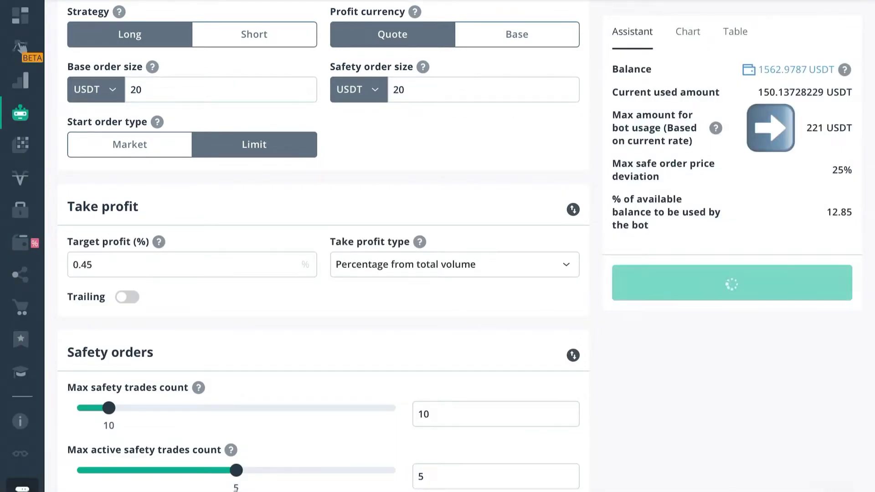
{"action": "key", "text": "Return"}
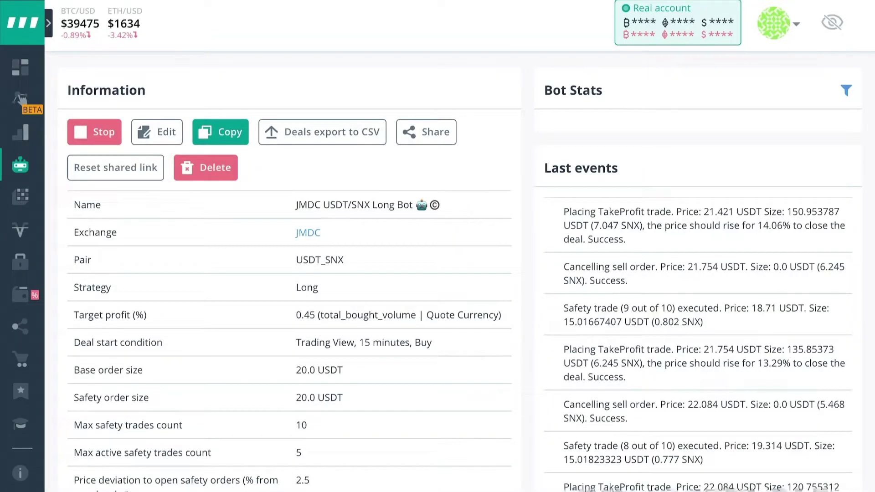
Step: Multiply 221 by 31 in Calculator to get 6,851, then return to the SNX bot's page
{"action": "left_click_drag", "start_coordinate": [437, 489], "coordinate": [438, 319]}
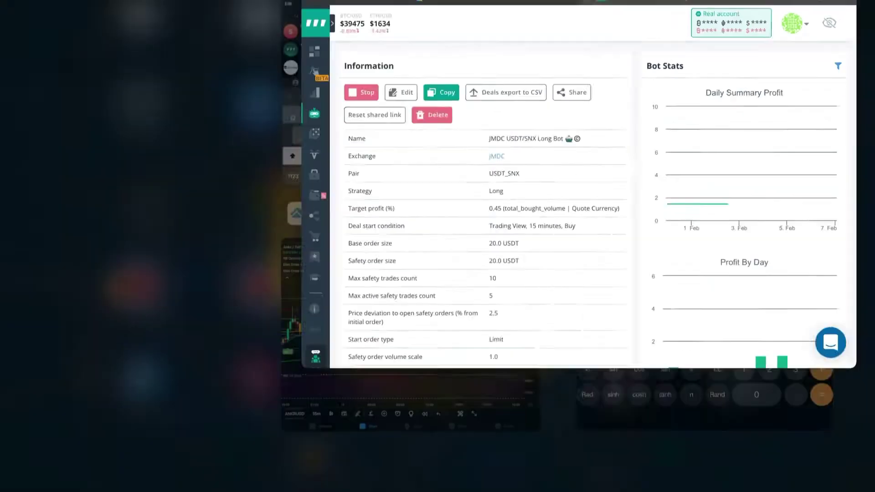
{"action": "left_click", "coordinate": [707, 392]}
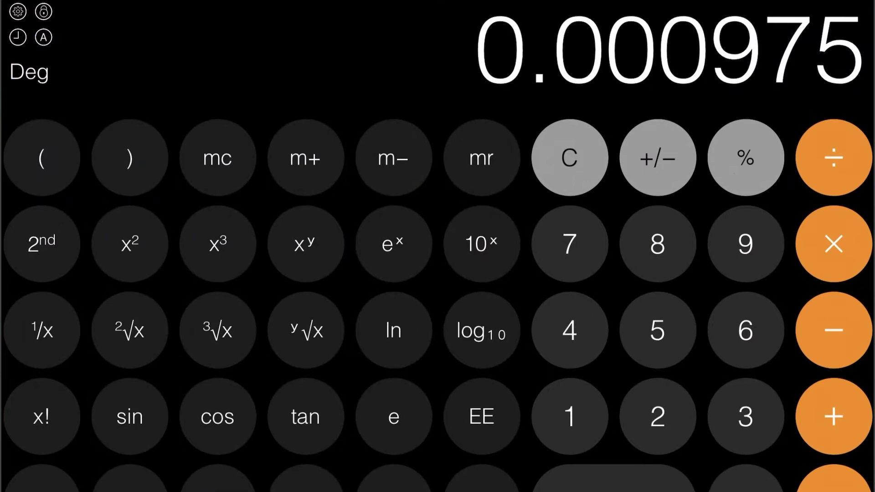
{"action": "left_click", "coordinate": [570, 157]}
{"action": "left_click", "coordinate": [657, 416]}
{"action": "left_click", "coordinate": [657, 416]}
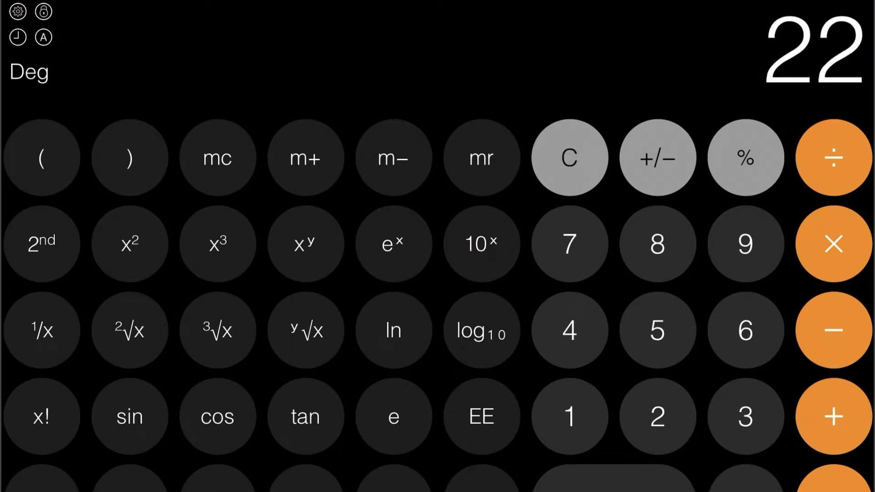
{"action": "left_click", "coordinate": [570, 415]}
{"action": "left_click", "coordinate": [833, 244]}
{"action": "left_click", "coordinate": [746, 415]}
{"action": "left_click", "coordinate": [569, 416]}
{"action": "left_click", "coordinate": [833, 483]}
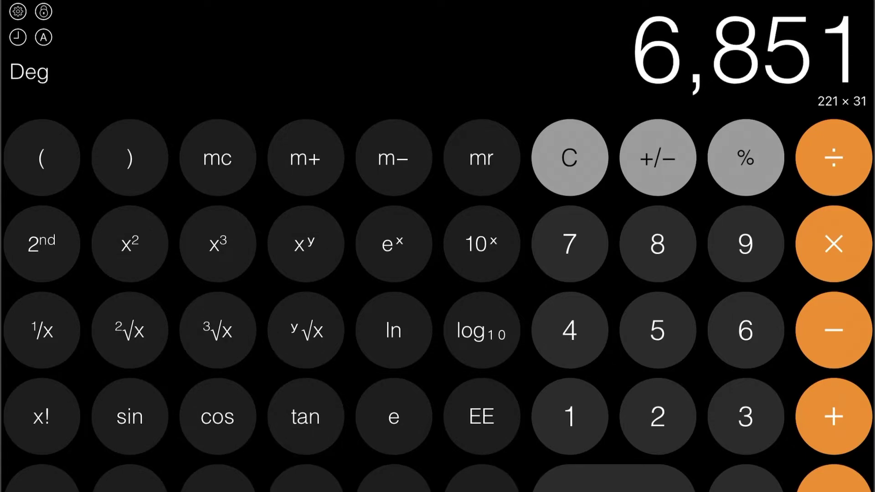
{"action": "left_click_drag", "start_coordinate": [437, 490], "coordinate": [437, 319]}
{"action": "left_click", "coordinate": [722, 322]}
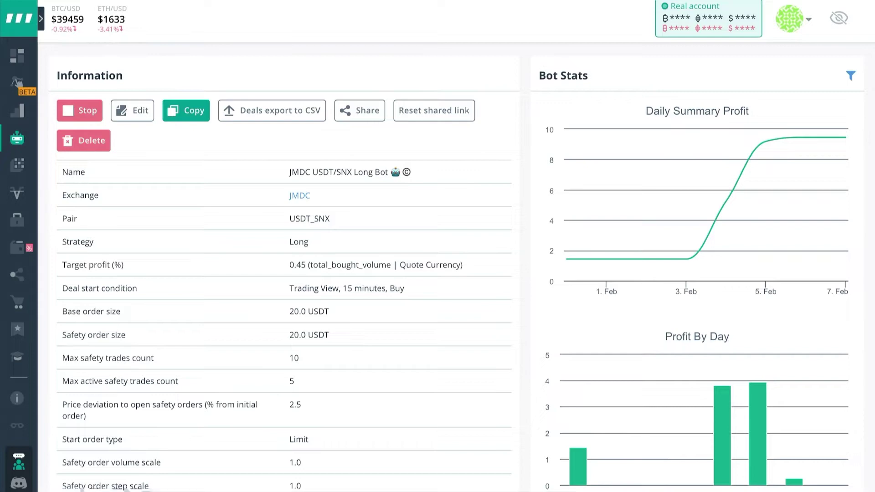
Step: Go back to My bots and open the JMDC USDT/BAND Long Bot
{"action": "left_click", "coordinate": [17, 138]}
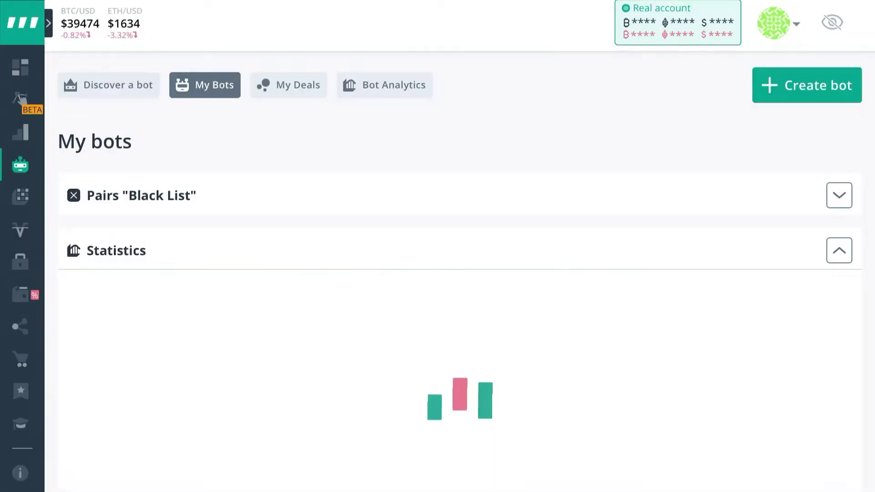
{"action": "scroll", "coordinate": [455, 273], "scroll_direction": "down", "scroll_amount": 7}
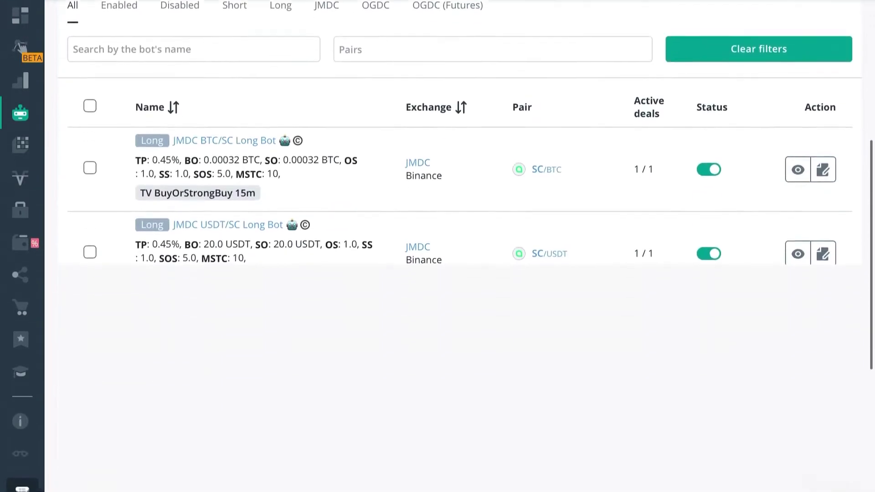
{"action": "scroll", "coordinate": [455, 274], "scroll_direction": "down", "scroll_amount": 4}
{"action": "scroll", "coordinate": [456, 274], "scroll_direction": "down", "scroll_amount": 2}
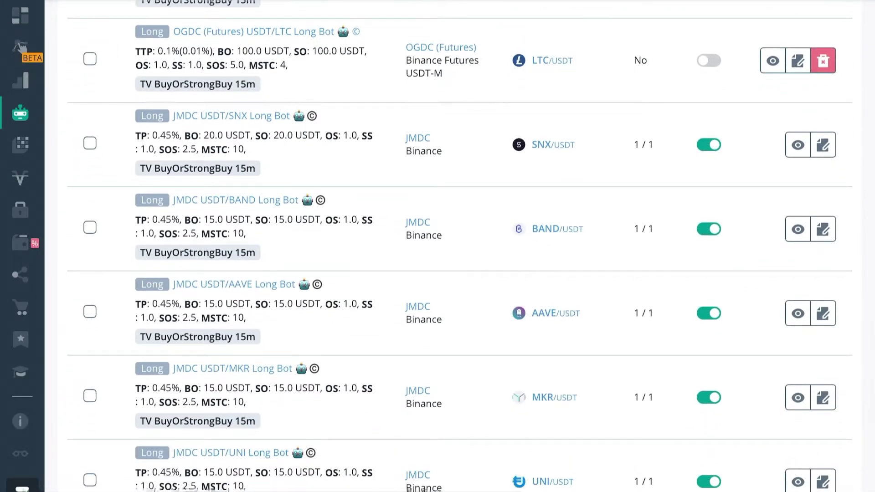
{"action": "left_click", "coordinate": [235, 200]}
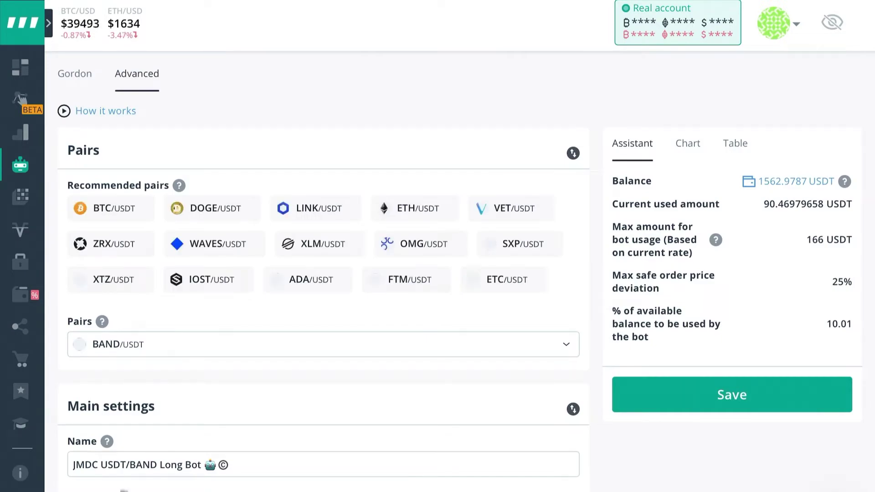
Step: Set the BAND bot's base and safety order sizes to 20 USDT and save
{"action": "scroll", "coordinate": [123, 488], "scroll_direction": "down", "scroll_amount": 5}
{"action": "scroll", "coordinate": [319, 319], "scroll_direction": "down", "scroll_amount": 3}
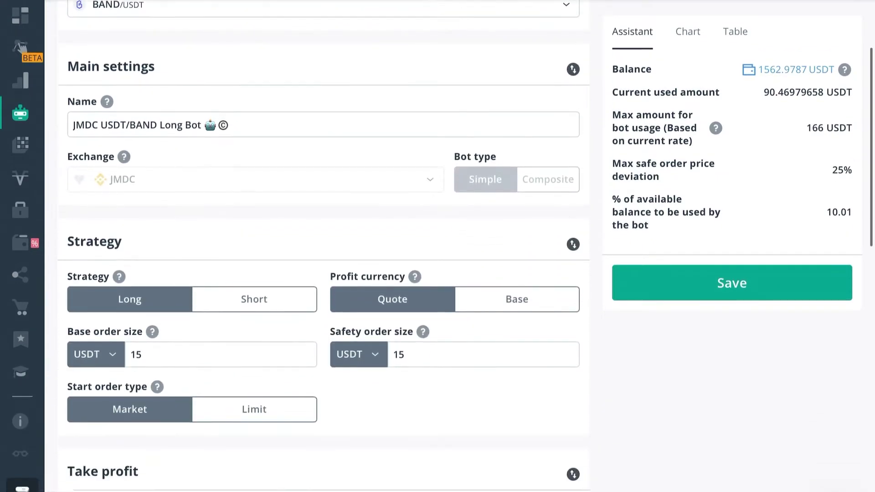
{"action": "left_click", "coordinate": [219, 354]}
{"action": "key", "text": "BackSpace"}
{"action": "key", "text": "BackSpace"}
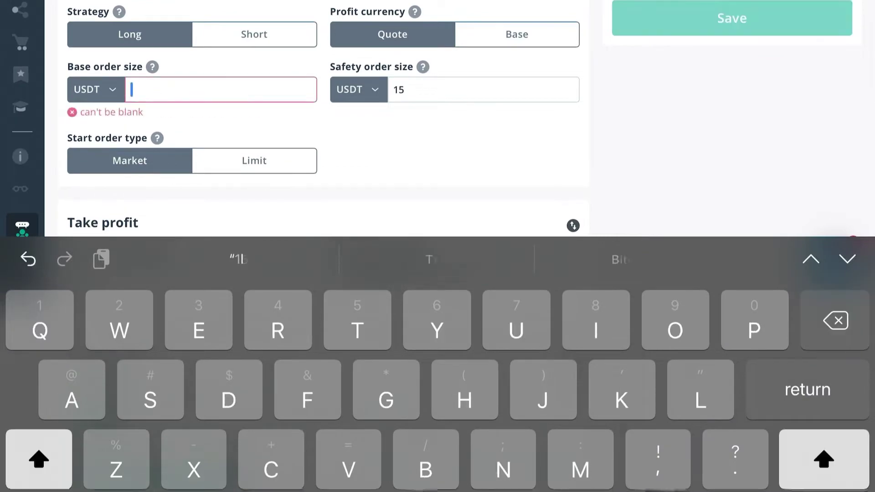
{"action": "type", "text": "20"}
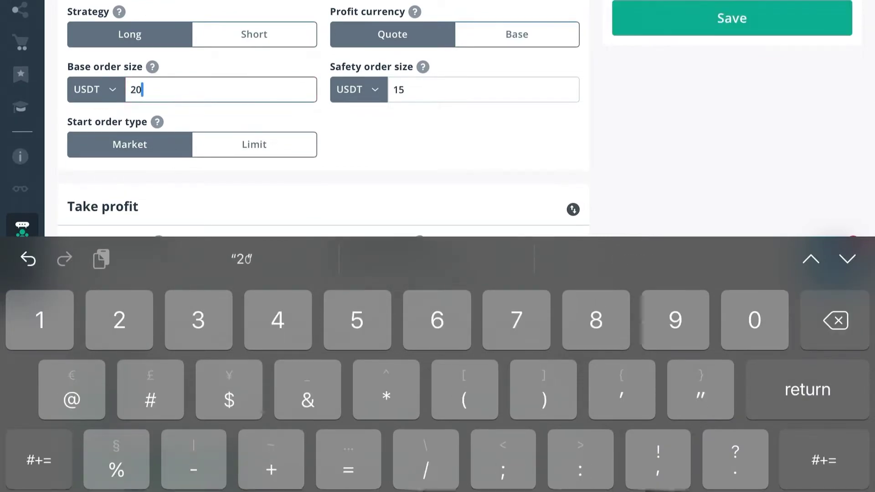
{"action": "left_click", "coordinate": [404, 89]}
{"action": "key", "text": "BackSpace"}
{"action": "key", "text": "BackSpace"}
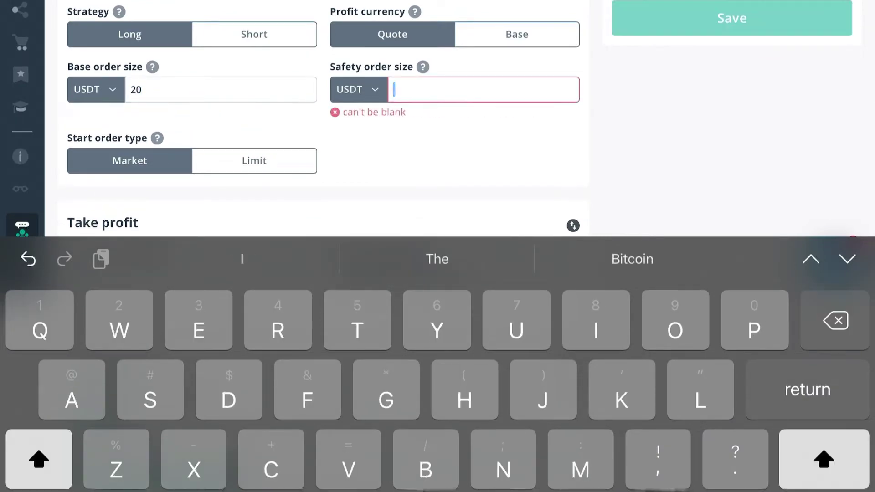
{"action": "type", "text": "20"}
{"action": "key", "text": "Return"}
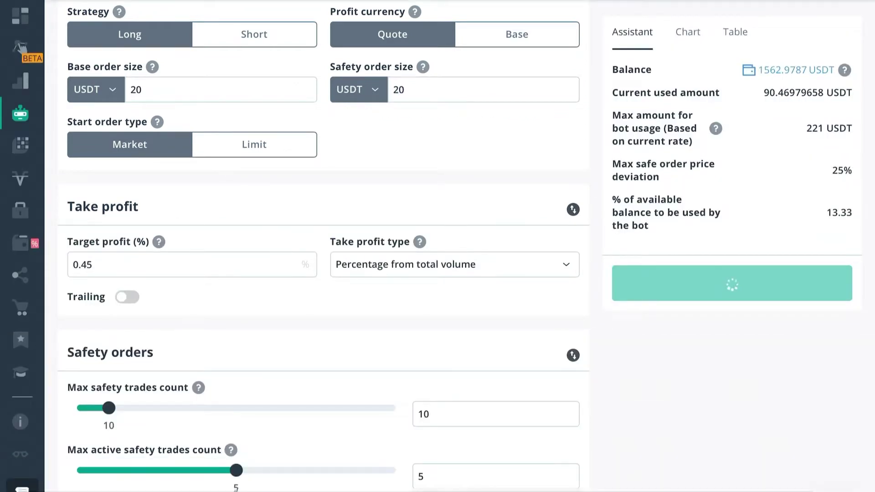
{"action": "key", "text": "Return"}
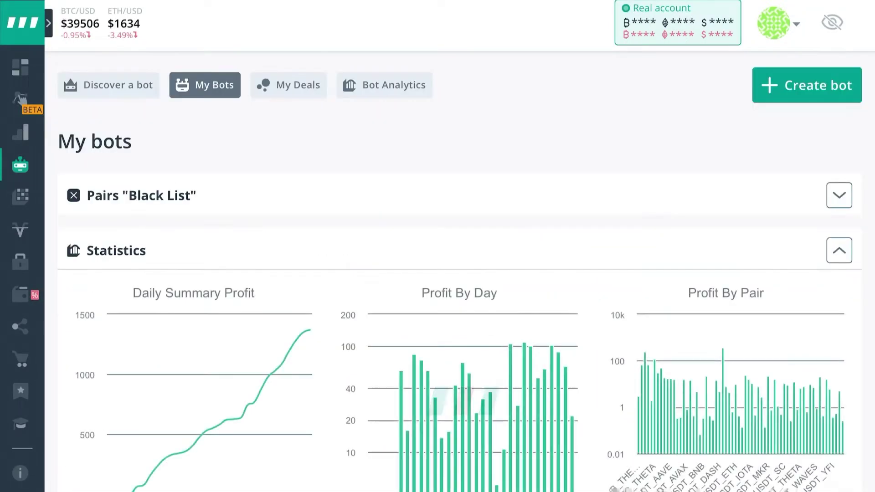
Step: Scroll down the My bots list to review the bots
{"action": "scroll", "coordinate": [456, 246], "scroll_direction": "down", "scroll_amount": 10}
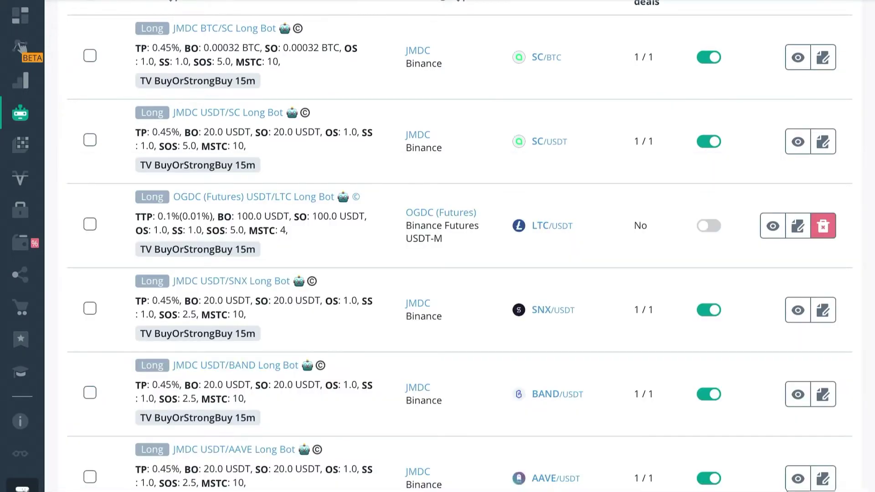
{"action": "scroll", "coordinate": [456, 246], "scroll_direction": "down", "scroll_amount": 5}
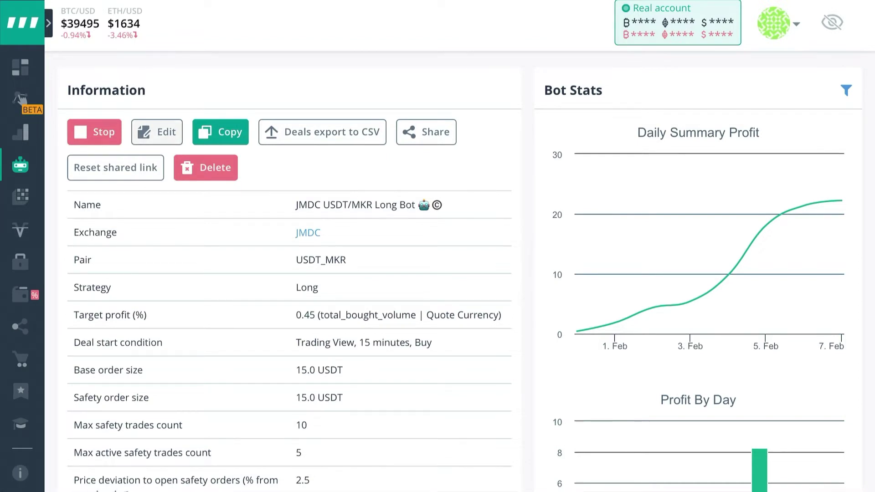
Step: Open the MKR bot's settings form for editing
{"action": "left_click", "coordinate": [156, 132]}
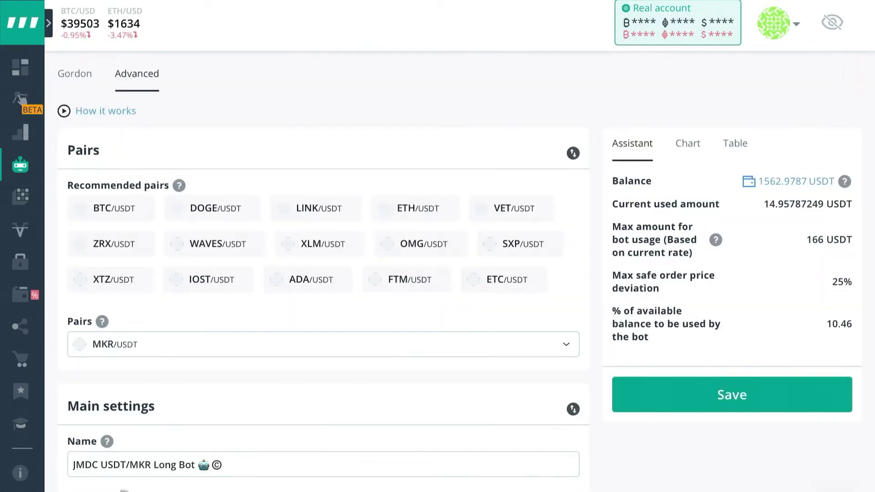
{"action": "scroll", "coordinate": [324, 273], "scroll_direction": "down", "scroll_amount": 10}
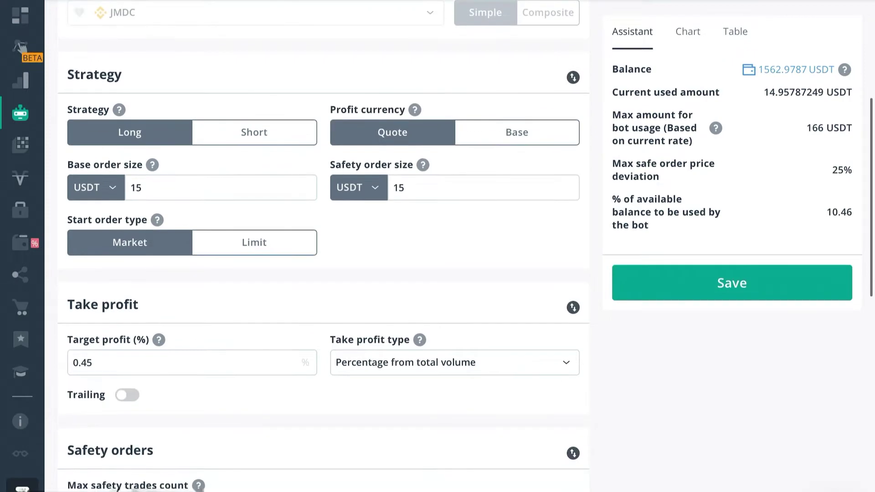
{"action": "left_click", "coordinate": [142, 187]}
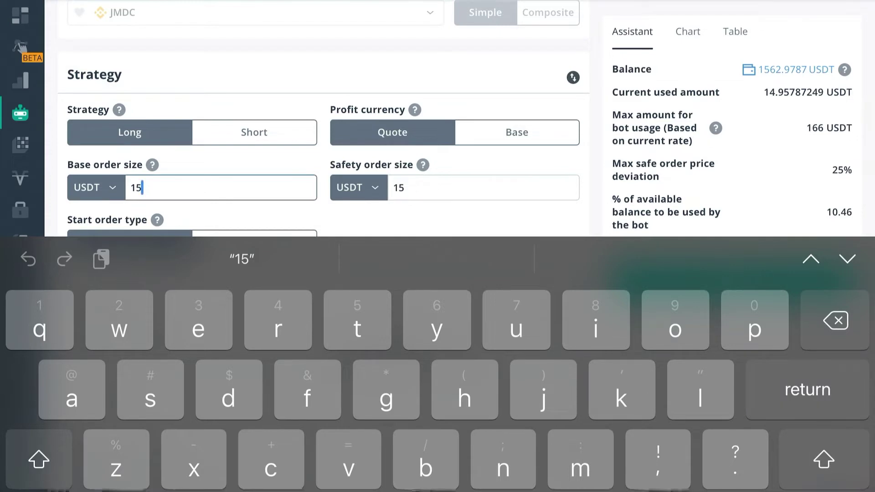
{"action": "key", "text": "Escape"}
{"action": "scroll", "coordinate": [324, 246], "scroll_direction": "down", "scroll_amount": 5}
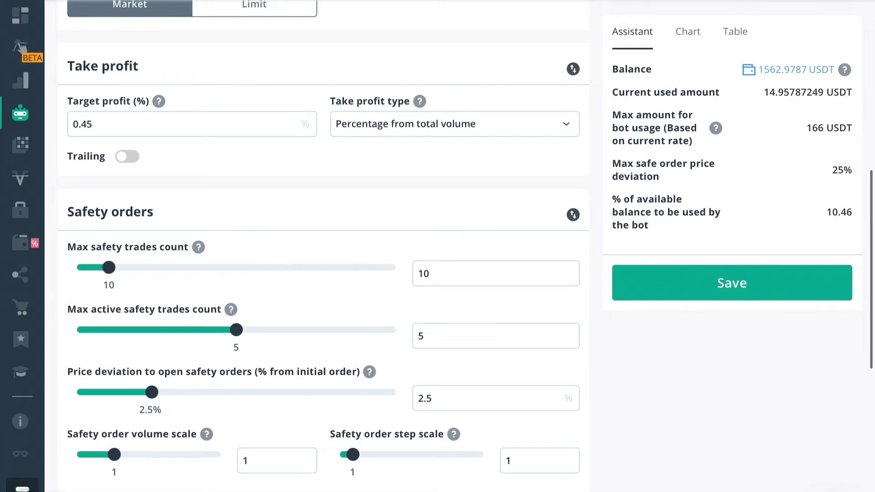
Step: Keep the MKR bot's max safety trades count at 5
{"action": "left_click", "coordinate": [495, 274]}
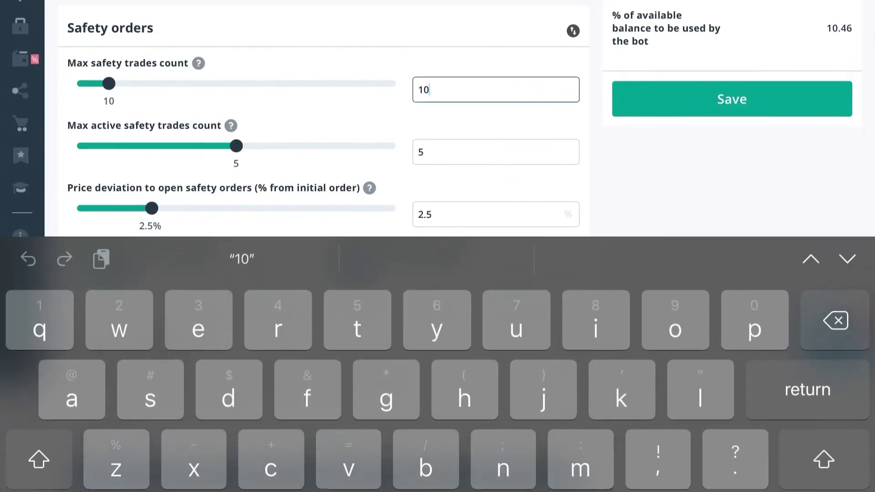
{"action": "key", "text": "BackSpace"}
{"action": "key", "text": "BackSpace"}
{"action": "type", "text": "5"}
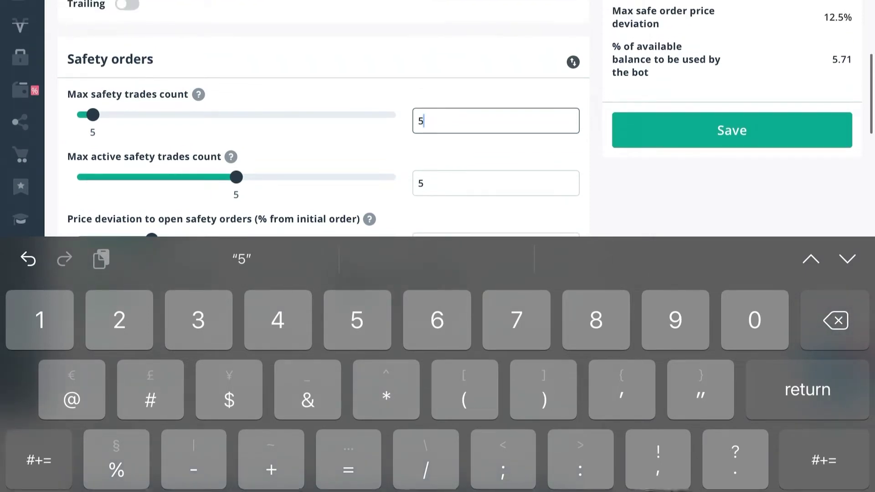
{"action": "key", "text": "BackSpace"}
{"action": "type", "text": "10"}
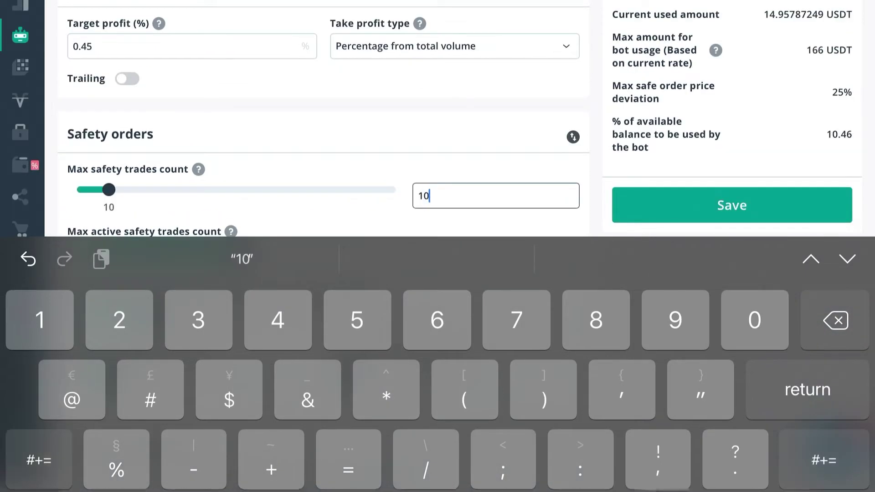
{"action": "key", "text": "BackSpace"}
{"action": "key", "text": "BackSpace"}
{"action": "type", "text": "5"}
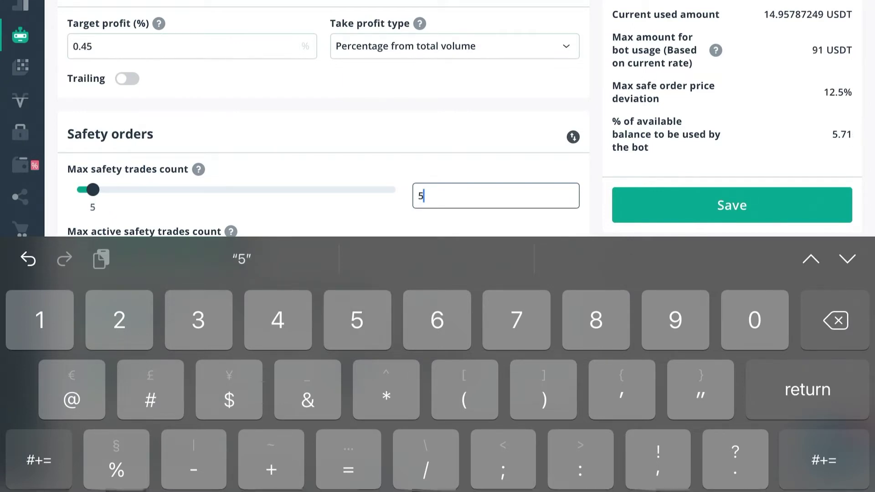
Step: Set the price deviation to open safety orders to 5%
{"action": "scroll", "coordinate": [318, 119], "scroll_direction": "down", "scroll_amount": 3}
{"action": "left_click", "coordinate": [495, 157]}
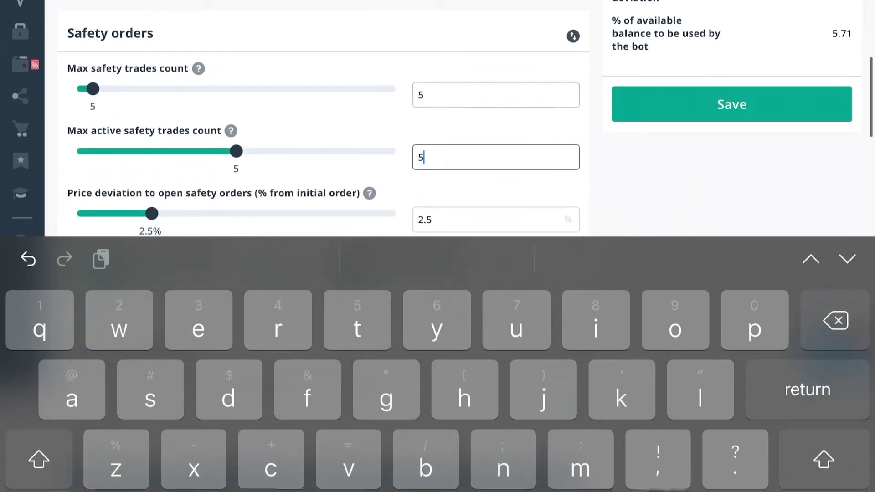
{"action": "scroll", "coordinate": [319, 137], "scroll_direction": "down", "scroll_amount": 1}
{"action": "left_click", "coordinate": [495, 172]}
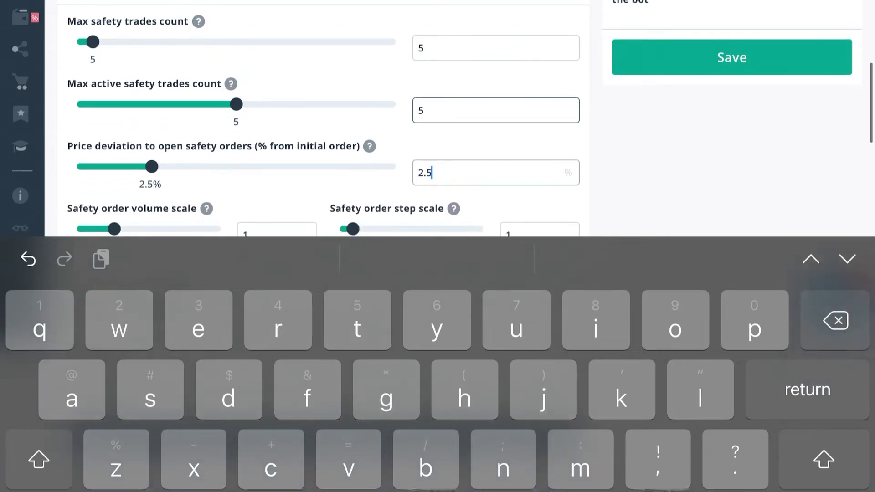
{"action": "key", "text": "BackSpace"}
{"action": "key", "text": "BackSpace"}
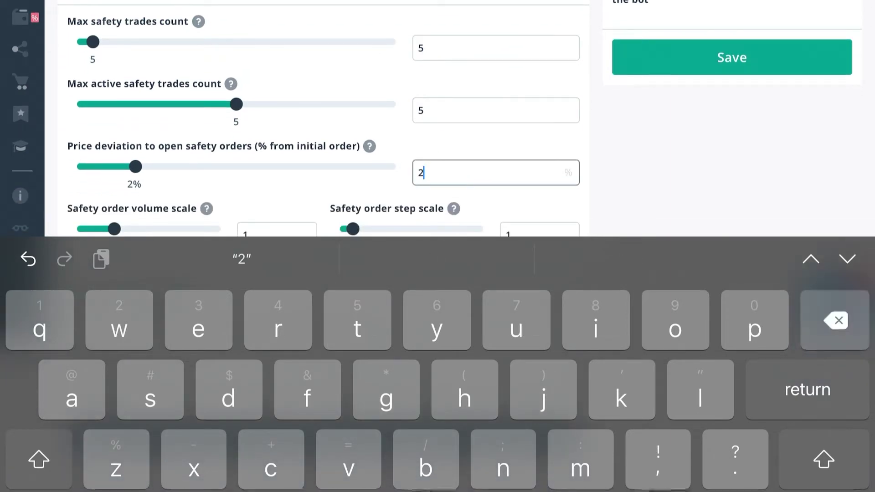
{"action": "key", "text": "BackSpace"}
{"action": "type", "text": "5"}
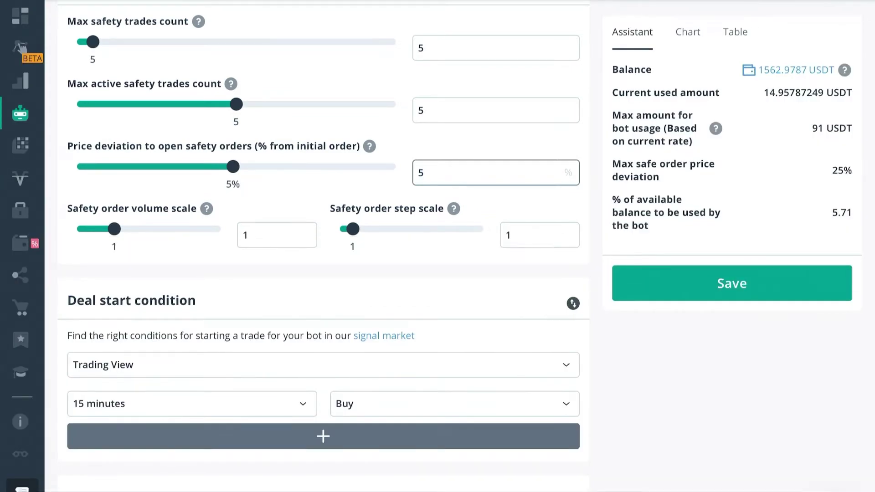
{"action": "scroll", "coordinate": [319, 246], "scroll_direction": "up", "scroll_amount": 3}
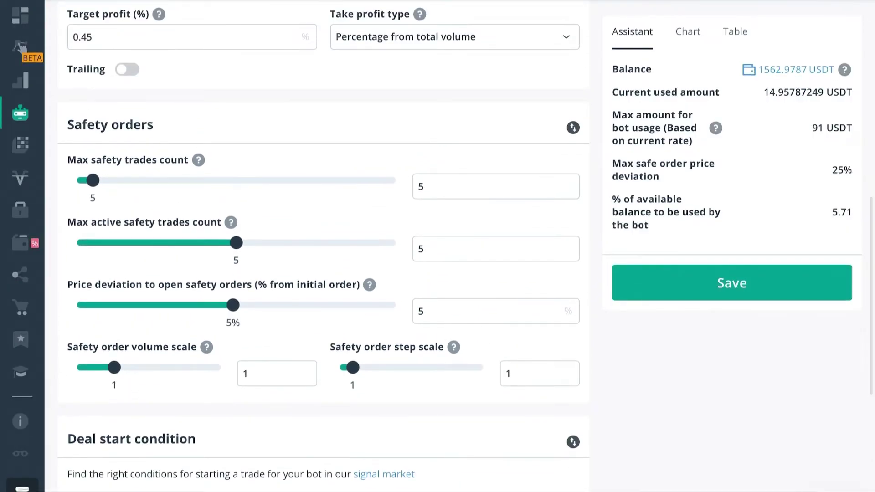
{"action": "scroll", "coordinate": [319, 246], "scroll_direction": "up", "scroll_amount": 9}
Step: Replace 15 with 30 USDT in the MKR bot's base and safety order sizes
{"action": "scroll", "coordinate": [319, 246], "scroll_direction": "up", "scroll_amount": 1}
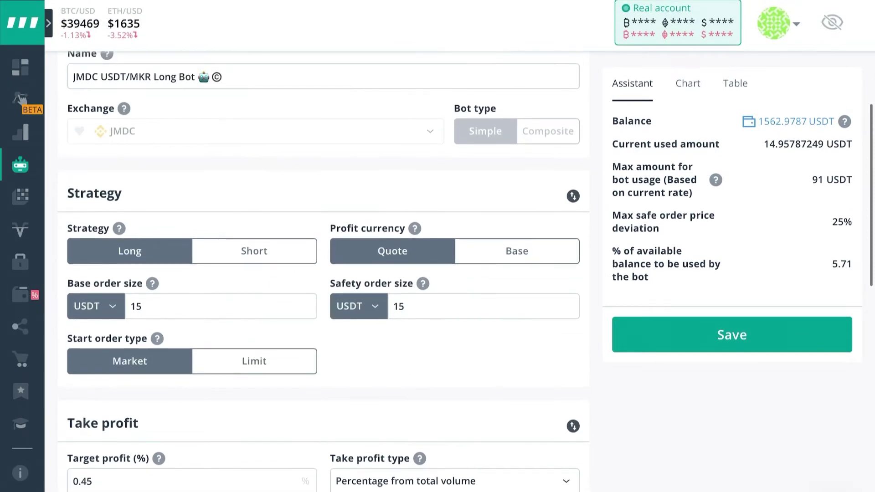
{"action": "left_click", "coordinate": [141, 306]}
{"action": "key", "text": "BackSpace"}
{"action": "key", "text": "BackSpace"}
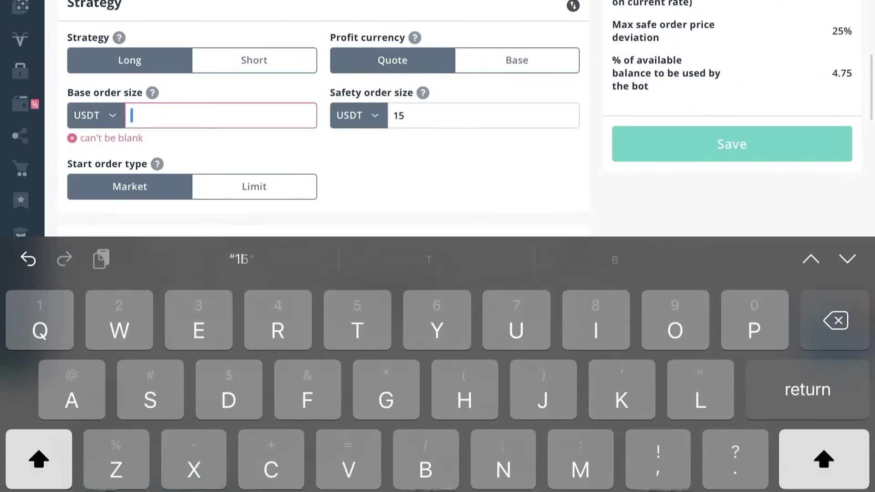
{"action": "type", "text": "30"}
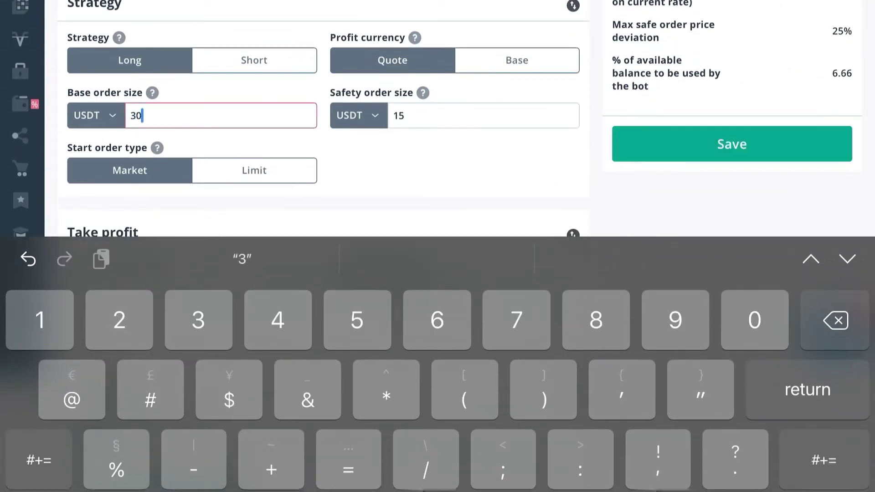
{"action": "left_click", "coordinate": [456, 115]}
{"action": "key", "text": "BackSpace"}
{"action": "key", "text": "BackSpace"}
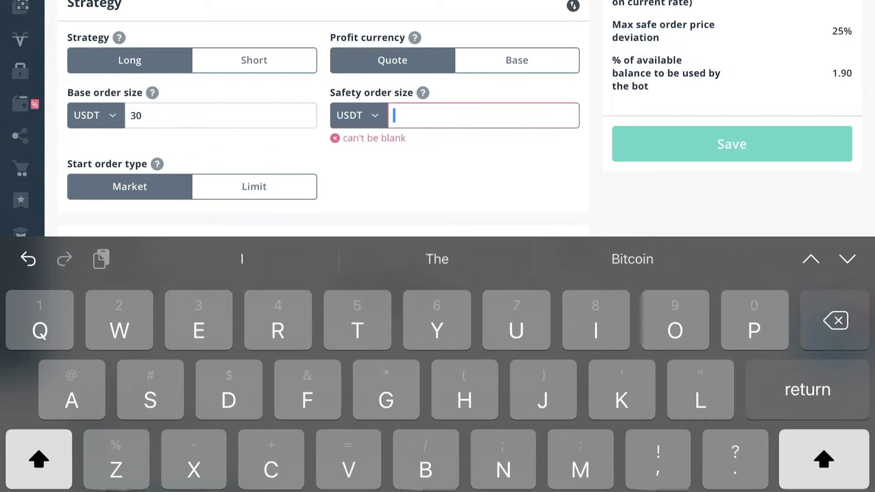
{"action": "type", "text": "3"}
{"action": "key", "text": "BackSpace"}
{"action": "type", "text": "3"}
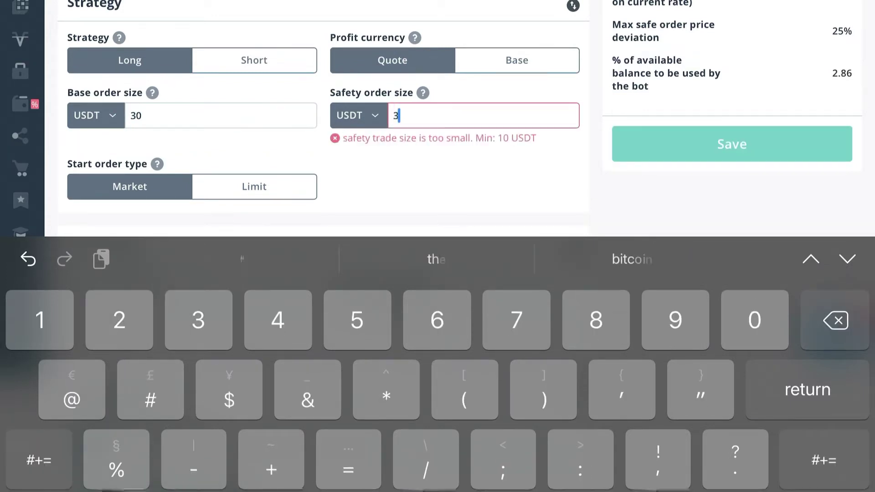
{"action": "type", "text": "0"}
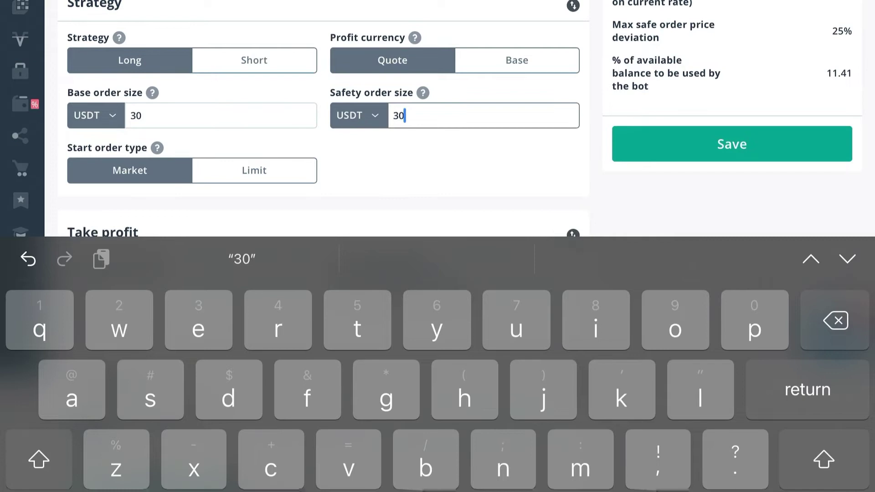
{"action": "key", "text": "Return"}
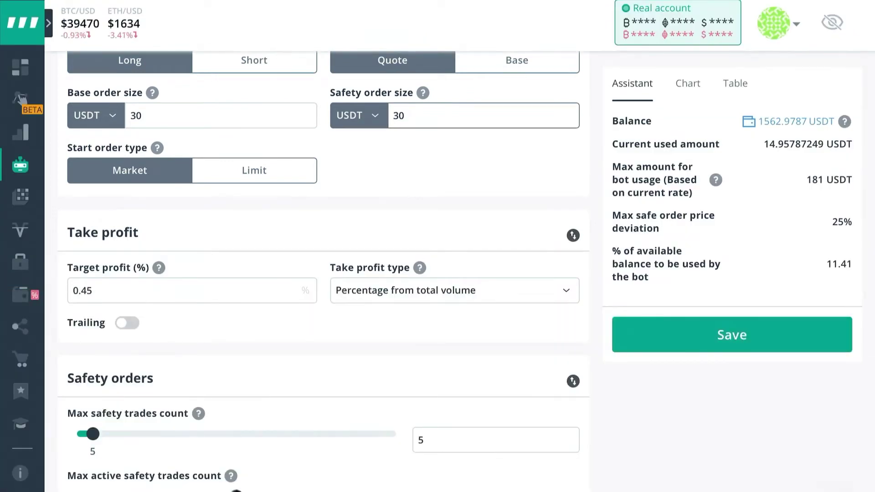
{"action": "scroll", "coordinate": [323, 273], "scroll_direction": "up", "scroll_amount": 4}
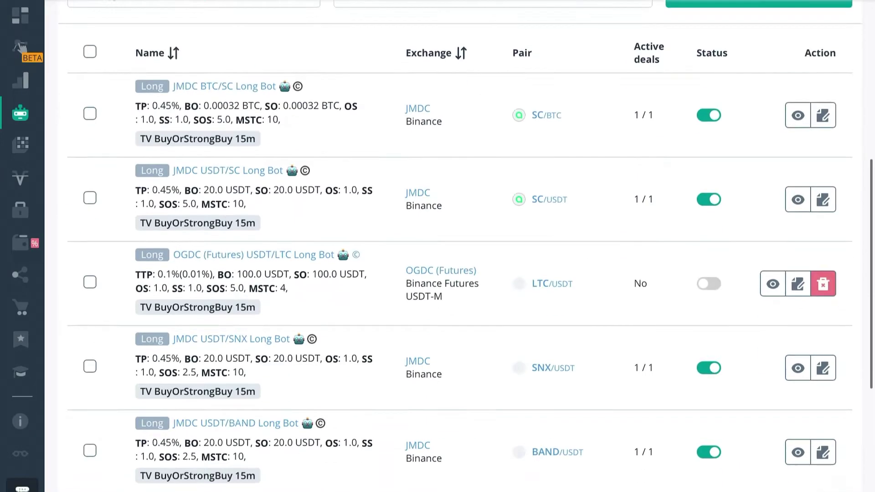
Step: Scroll down through the My bots list
{"action": "scroll", "coordinate": [437, 273], "scroll_direction": "down", "scroll_amount": 2}
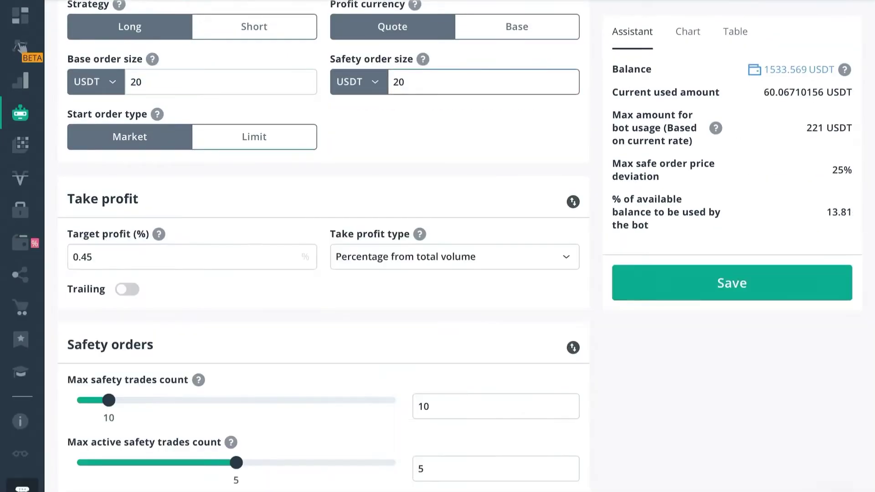
{"action": "scroll", "coordinate": [319, 246], "scroll_direction": "down", "scroll_amount": 7}
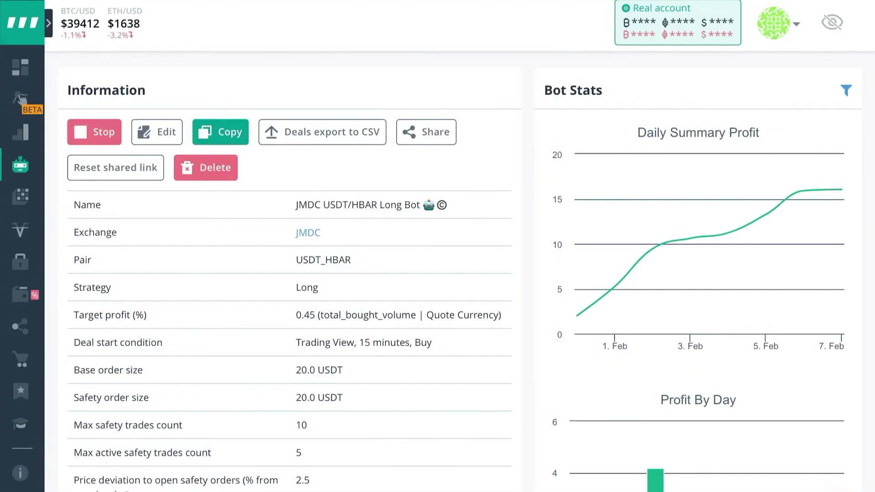
{"action": "scroll", "coordinate": [438, 273], "scroll_direction": "down", "scroll_amount": 8}
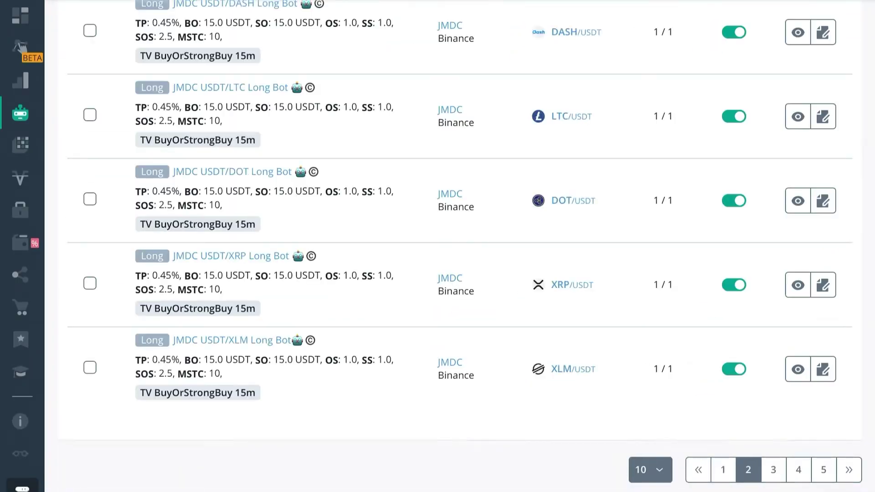
Step: Open the XRP bot's information page from the bots list
{"action": "scroll", "coordinate": [455, 246], "scroll_direction": "up", "scroll_amount": 5}
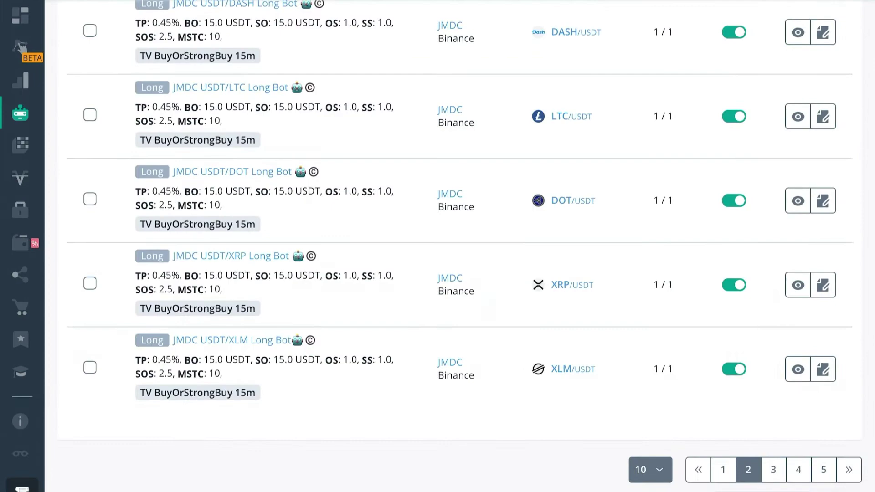
{"action": "scroll", "coordinate": [455, 246], "scroll_direction": "up", "scroll_amount": 3}
{"action": "scroll", "coordinate": [456, 246], "scroll_direction": "down", "scroll_amount": 2}
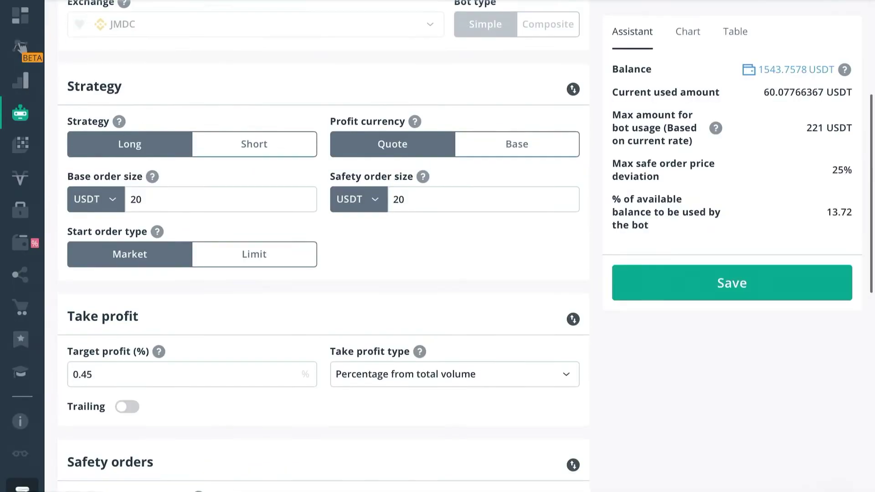
{"action": "scroll", "coordinate": [328, 246], "scroll_direction": "down", "scroll_amount": 4}
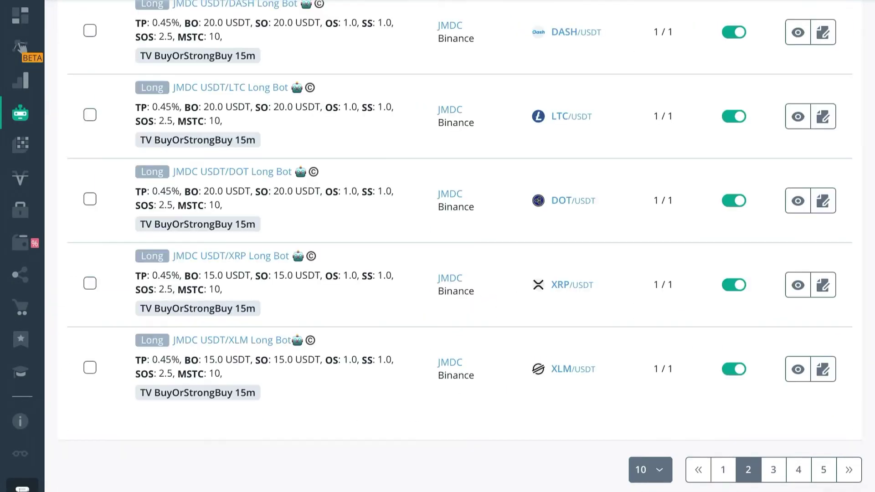
{"action": "left_click", "coordinate": [797, 285]}
Step: Open the XRP bot's edit form and scroll through its order settings
{"action": "left_click", "coordinate": [159, 131]}
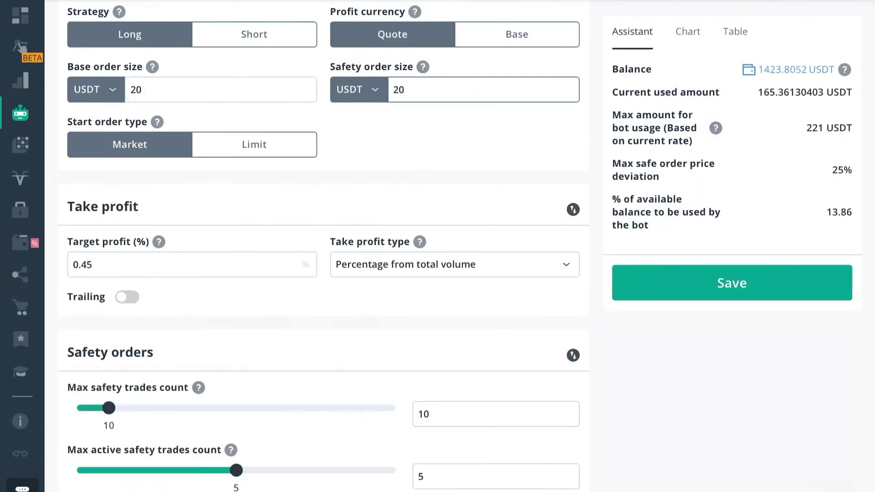
{"action": "scroll", "coordinate": [319, 274], "scroll_direction": "down", "scroll_amount": 10}
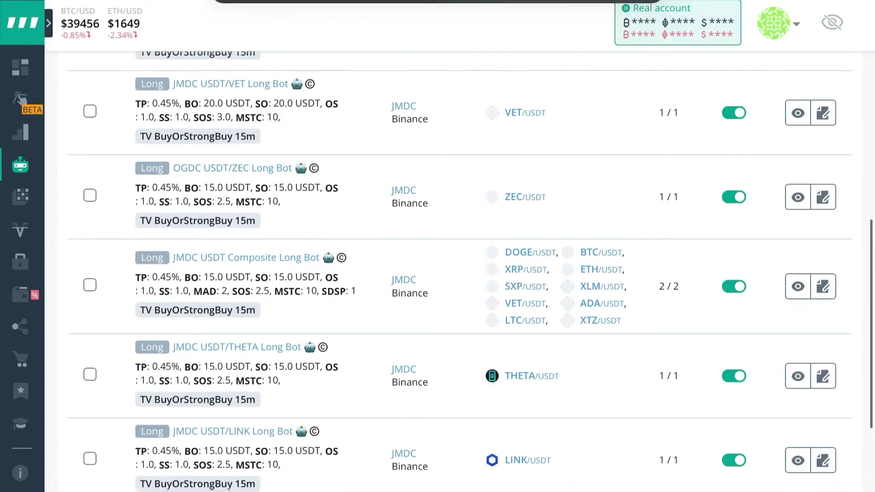
{"action": "scroll", "coordinate": [455, 273], "scroll_direction": "up", "scroll_amount": 1}
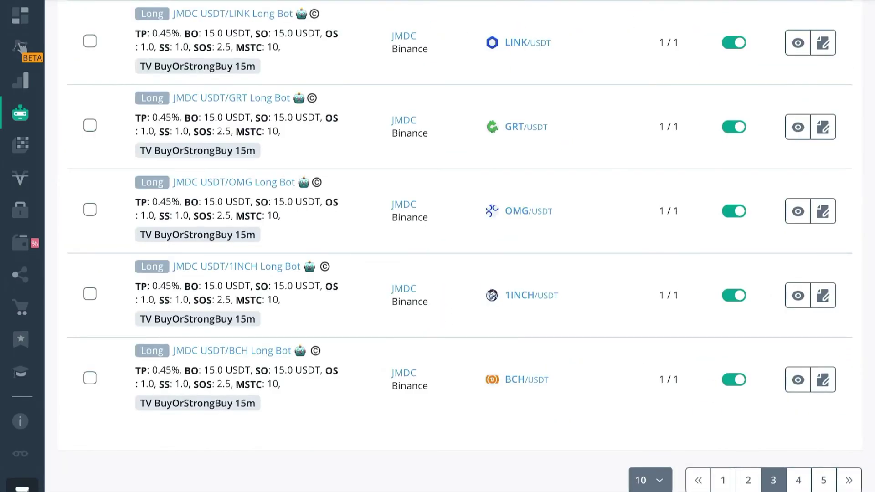
Step: Scroll through the multi-pair bot's information page to review its settings
{"action": "scroll", "coordinate": [456, 246], "scroll_direction": "up", "scroll_amount": 7}
{"action": "scroll", "coordinate": [437, 246], "scroll_direction": "down", "scroll_amount": 10}
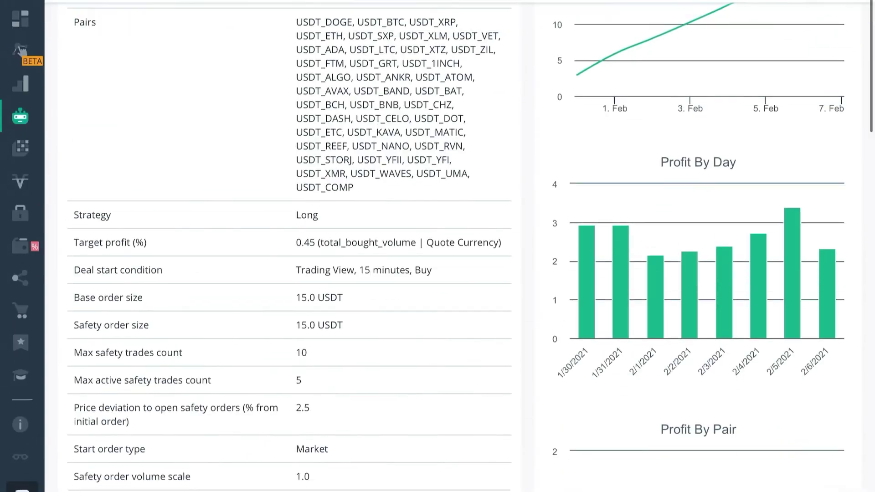
{"action": "scroll", "coordinate": [702, 332], "scroll_direction": "down", "scroll_amount": 15}
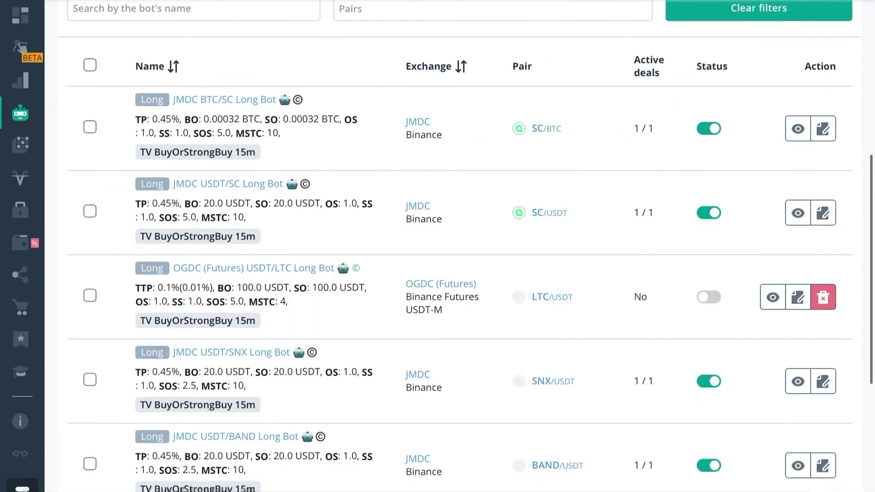
Step: Scroll through page 3 of My Bots, from the ADA long bot to the ETH/LINK long bot, checking their 20 USDT BO and SO values
{"action": "scroll", "coordinate": [460, 246], "scroll_direction": "down", "scroll_amount": 10}
{"action": "left_click", "coordinate": [773, 470]}
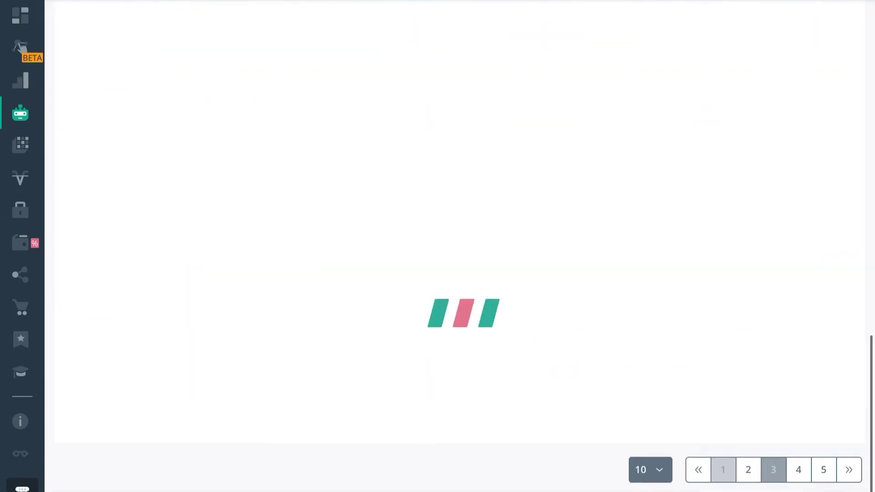
{"action": "scroll", "coordinate": [460, 246], "scroll_direction": "up", "scroll_amount": 15}
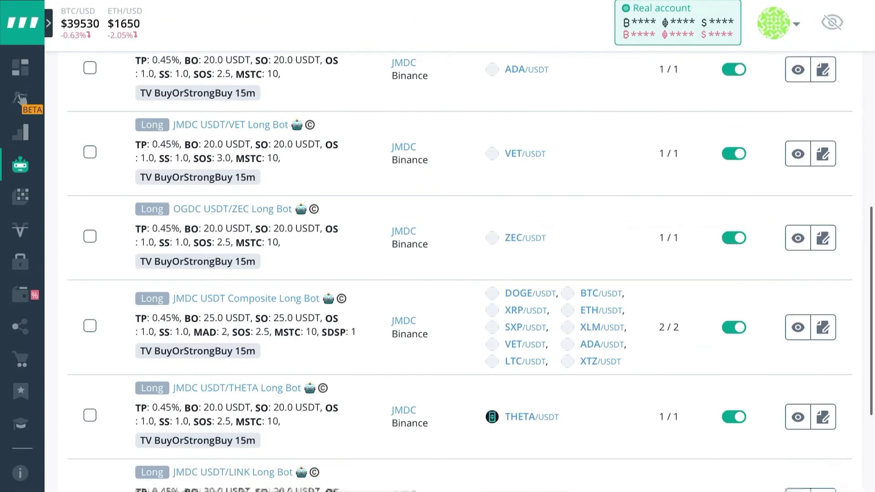
{"action": "scroll", "coordinate": [460, 246], "scroll_direction": "down", "scroll_amount": 6}
{"action": "scroll", "coordinate": [460, 246], "scroll_direction": "down", "scroll_amount": 1}
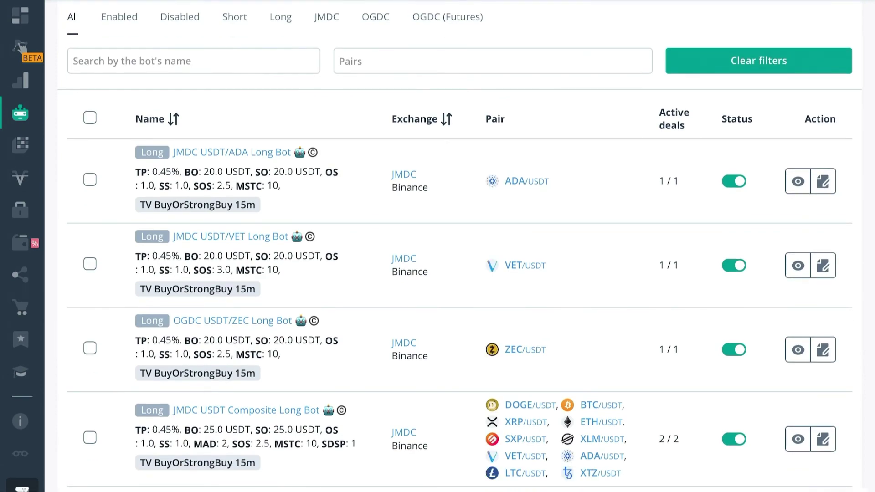
{"action": "scroll", "coordinate": [460, 246], "scroll_direction": "down", "scroll_amount": 10}
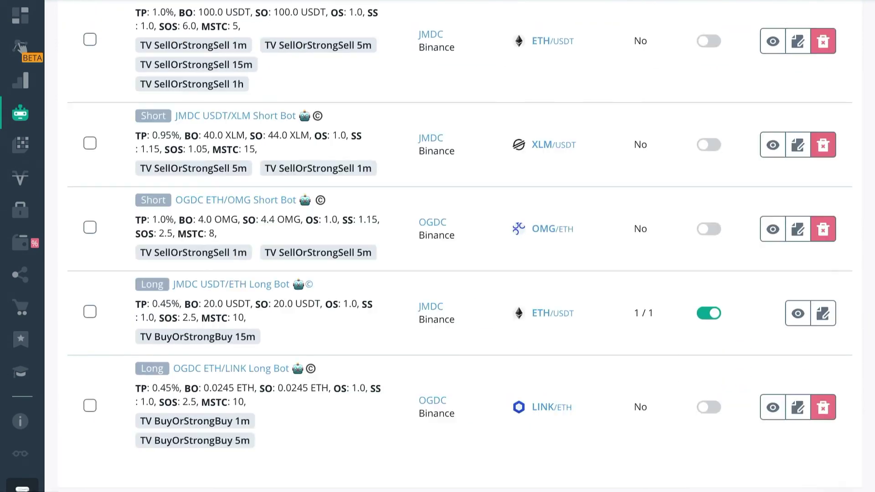